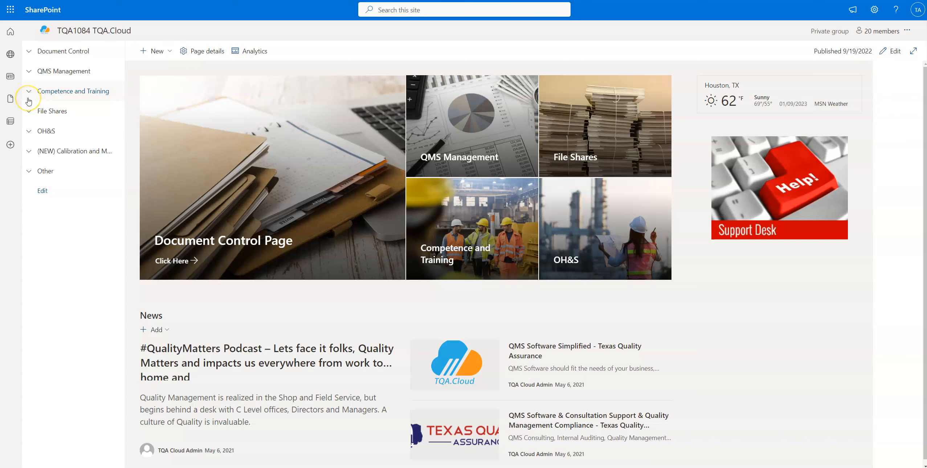
Open the Training Library listed under Competence and Training
click(29, 96)
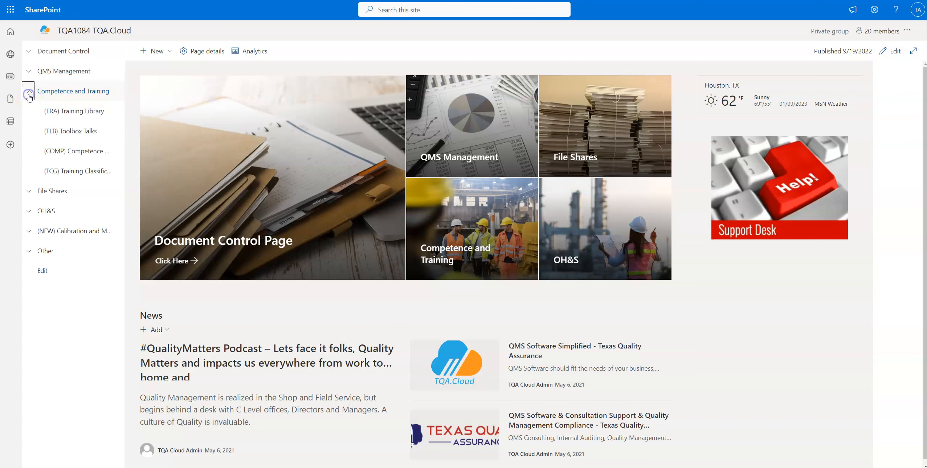
click(84, 112)
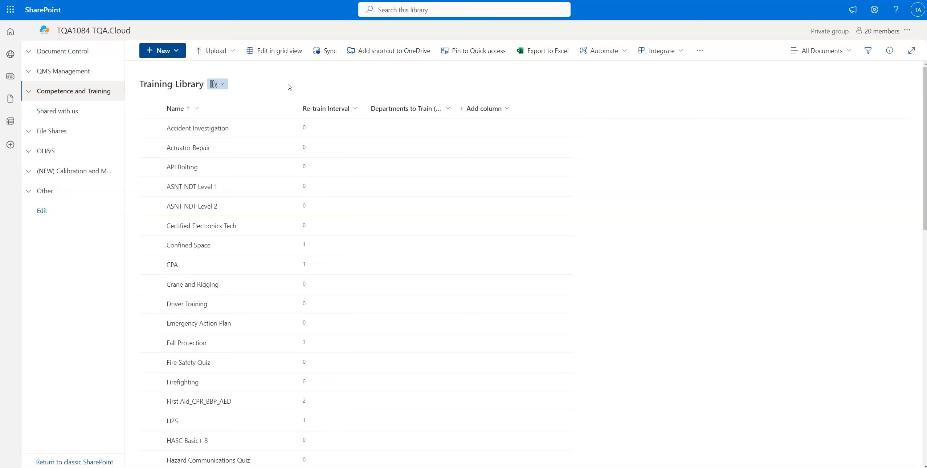
Draft a new Competence Directory item named New Hire Training with a re-train interval of 2, and discard it
click(163, 51)
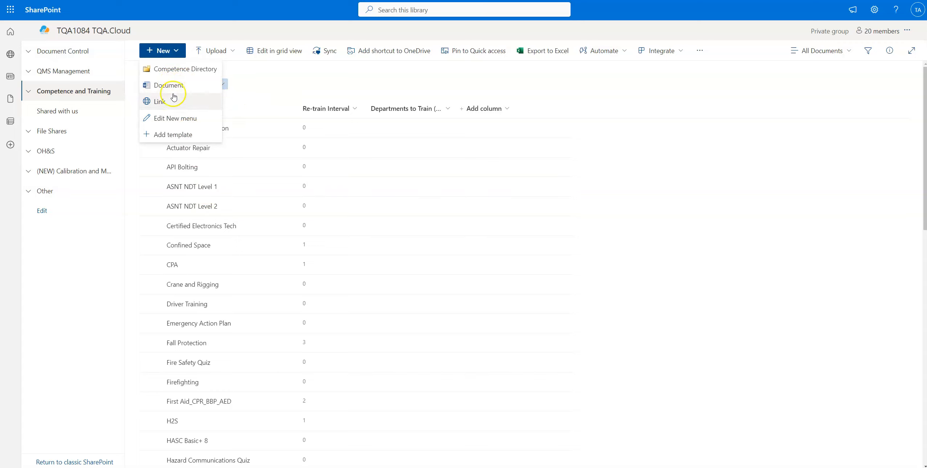
click(177, 71)
click(589, 94)
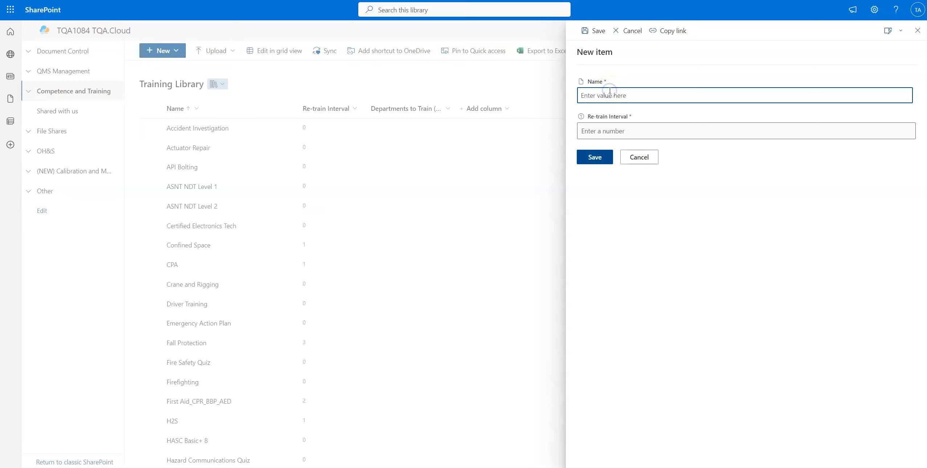
text(New Hire Training)
click(604, 131)
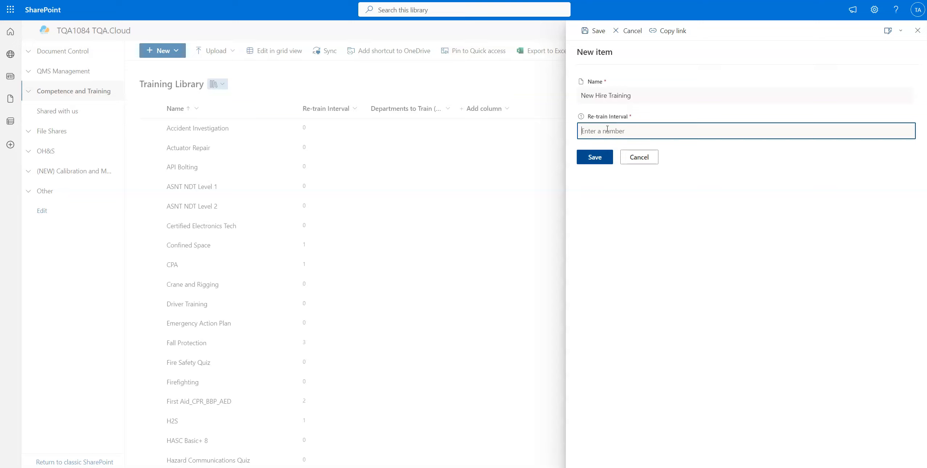
text(0)
key(BackSpace)
text(1)
key(BackSpace)
text(2)
click(633, 157)
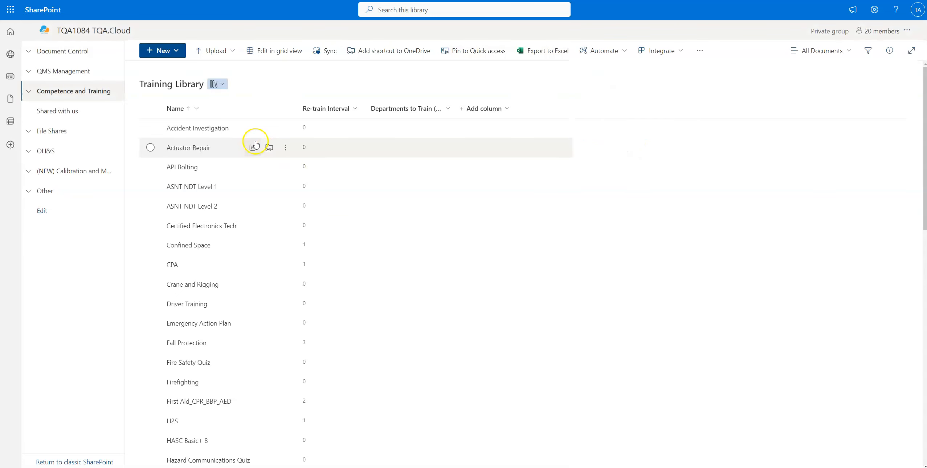
click(156, 132)
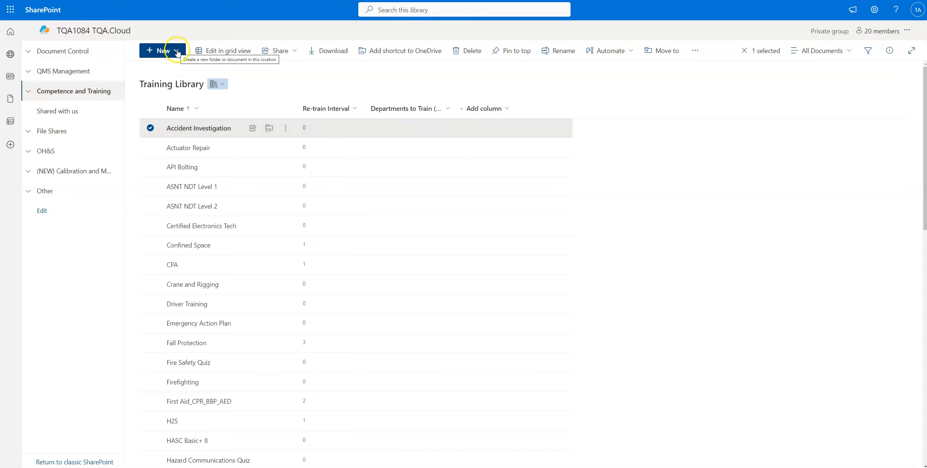
click(215, 141)
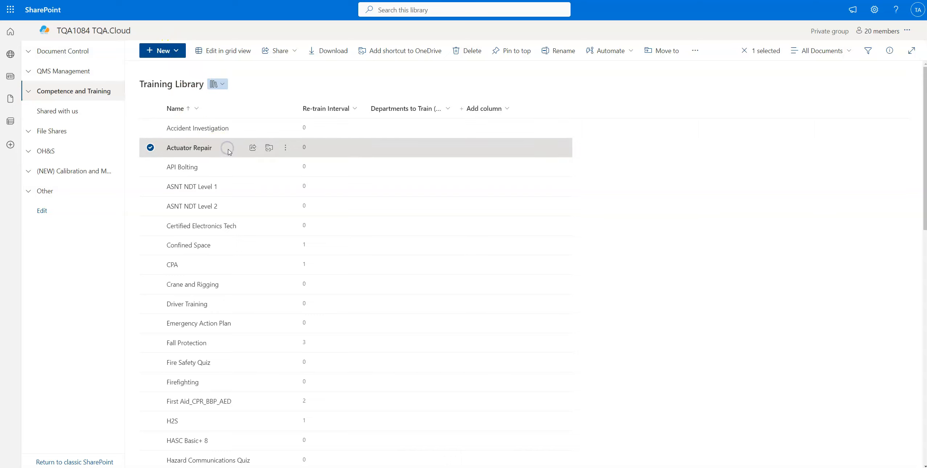
click(215, 168)
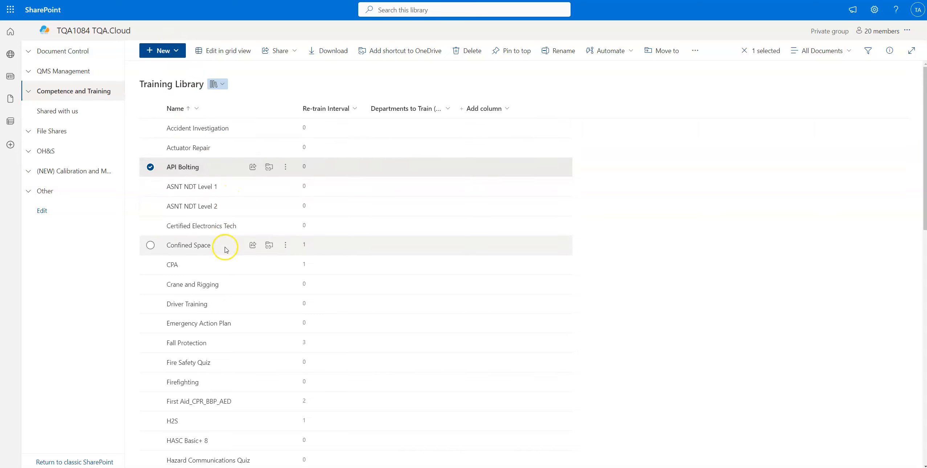
Show the details and properties of the CPA directory in the Training Library
click(212, 260)
right_click(214, 263)
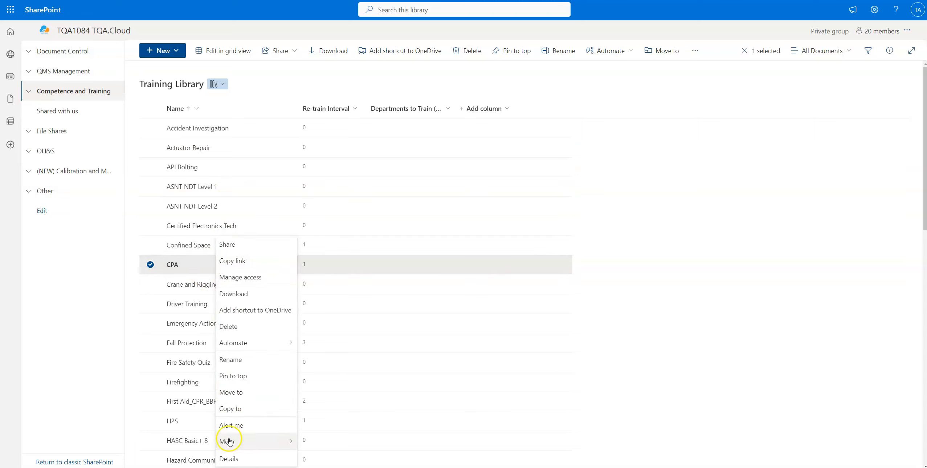
click(229, 458)
click(852, 205)
click(852, 204)
click(858, 176)
Rename the CPA directory to "CPA (Obsolete)" through its Name property and deselect it
click(841, 228)
click(850, 228)
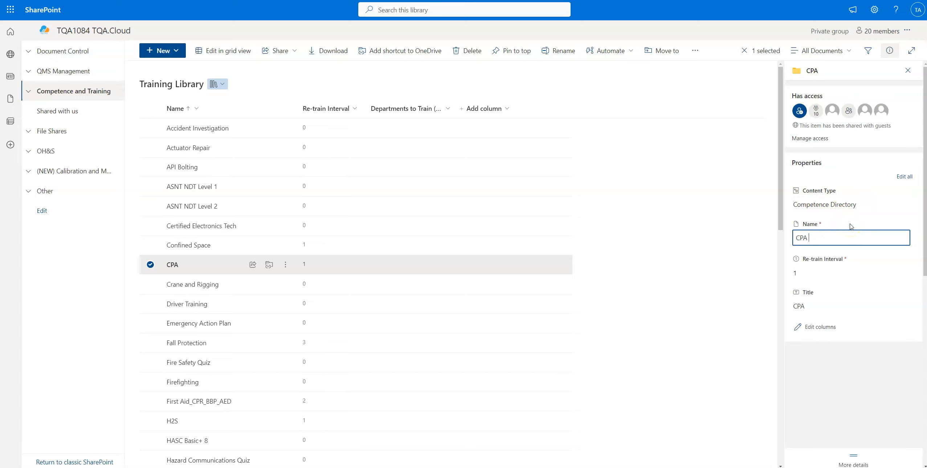
text(())
text(Oboslete)
click(815, 240)
right_click(815, 241)
click(822, 251)
click(838, 238)
key(BackSpace)
click(881, 235)
click(825, 390)
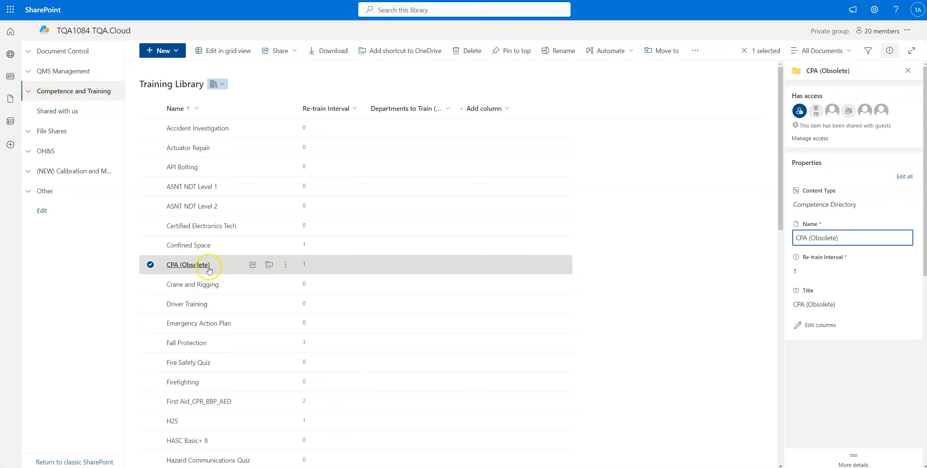
click(283, 78)
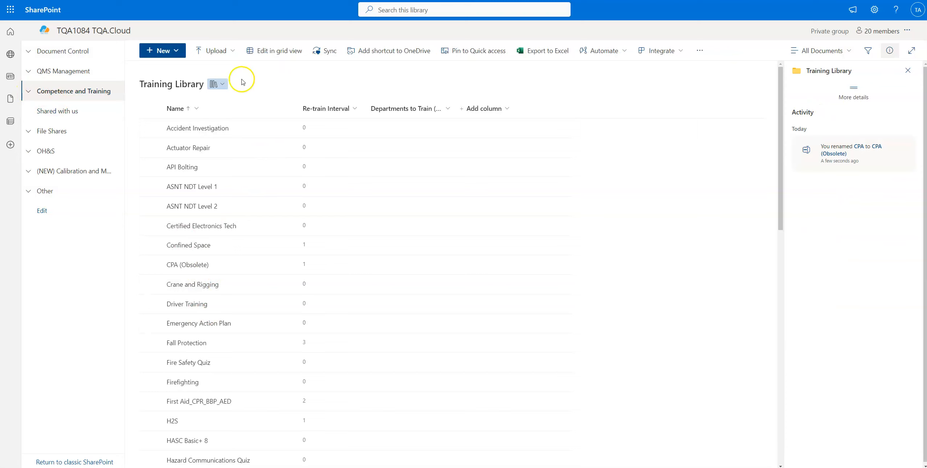
Widen the Departments to Train column slightly so more of its heading fits
click(157, 149)
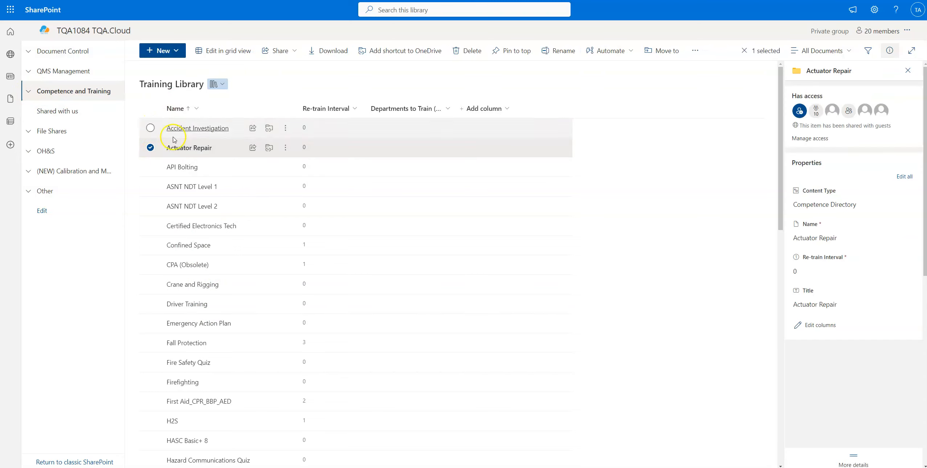
click(415, 76)
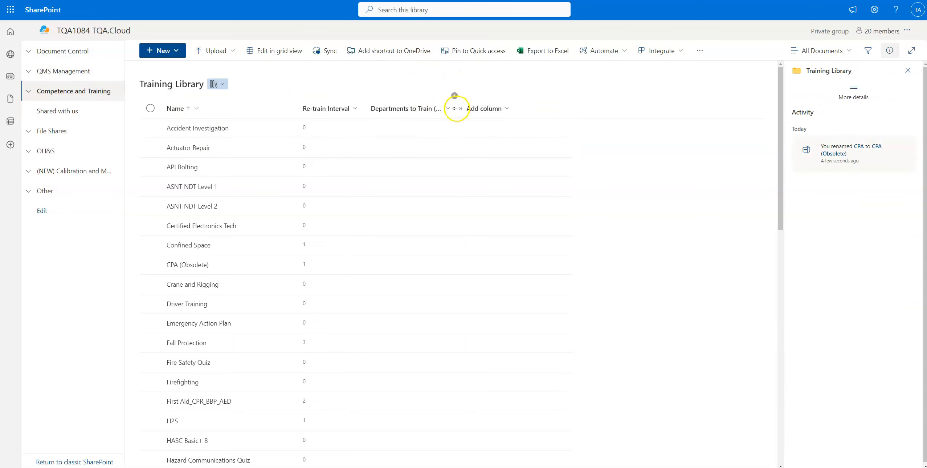
drag(466, 106, 474, 107)
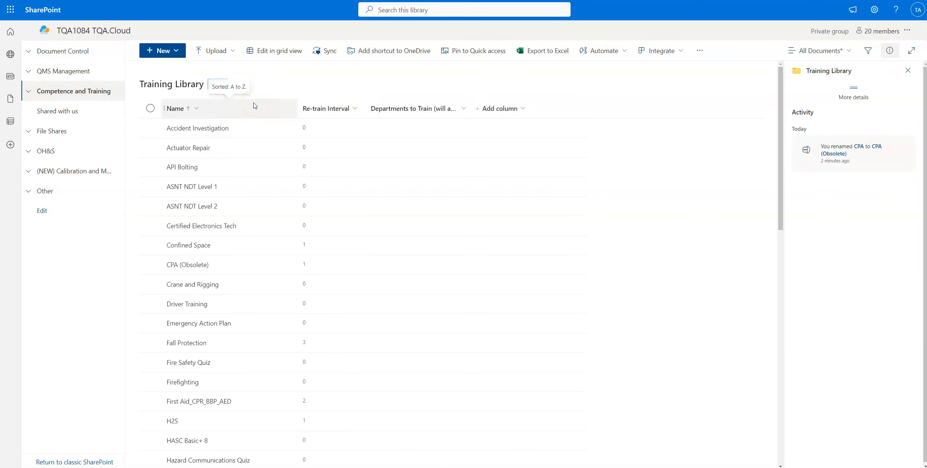
Open the Actuator Repair directory to examine its contents and return to the Training Library
click(196, 137)
click(195, 147)
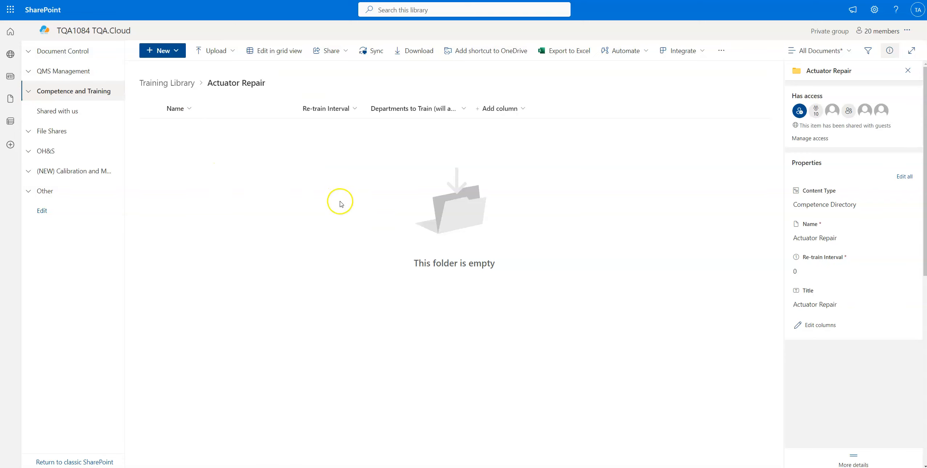
click(171, 92)
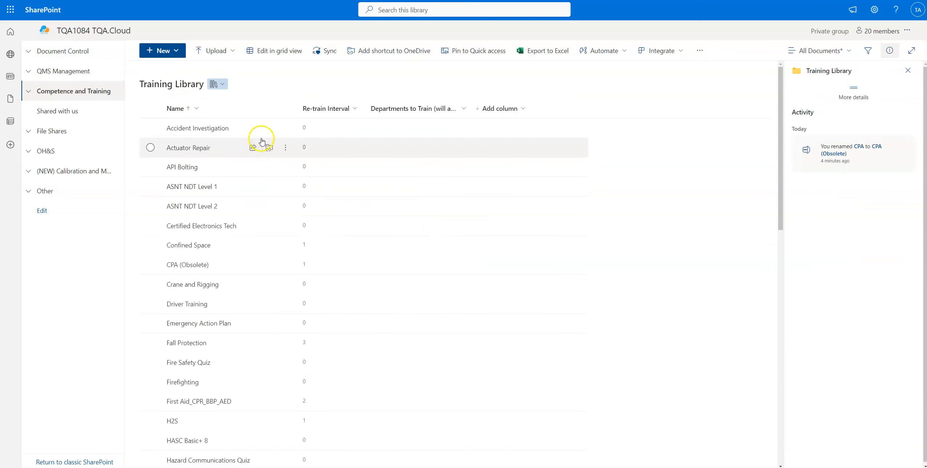